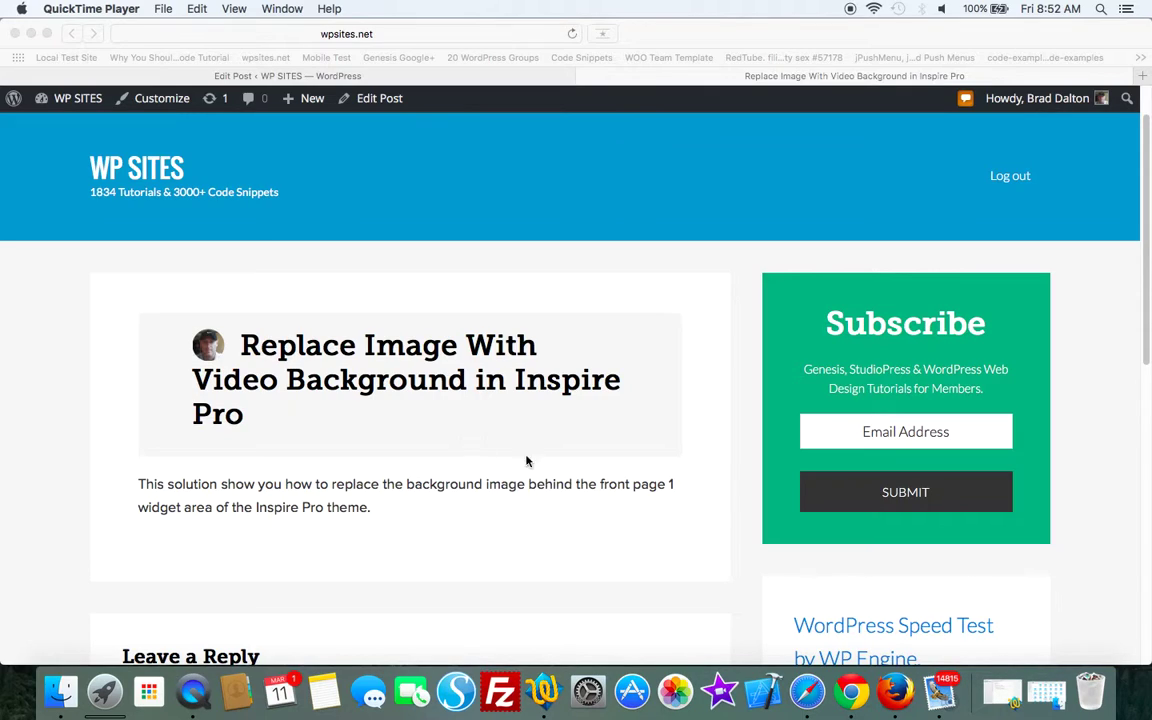
# - Switch to Chrome and view the Front Page Background Images settings in the Inspire Pro site's Customizer, leaving without changes
pyautogui.click(849, 692)
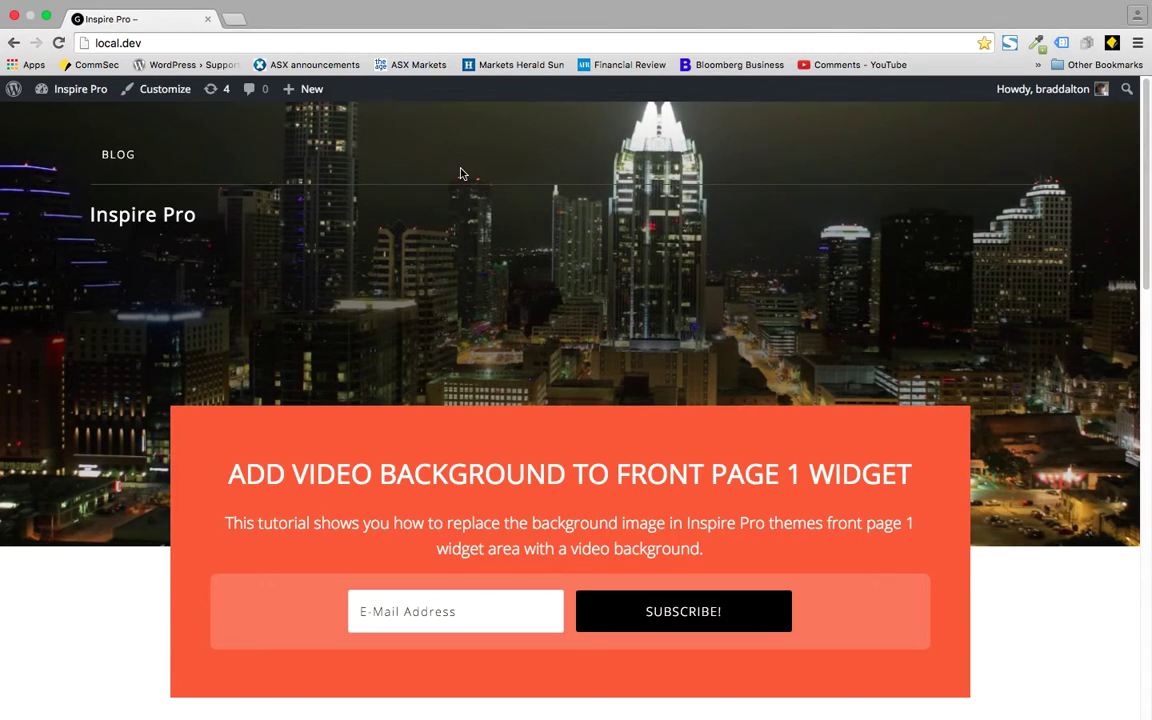
pyautogui.click(163, 91)
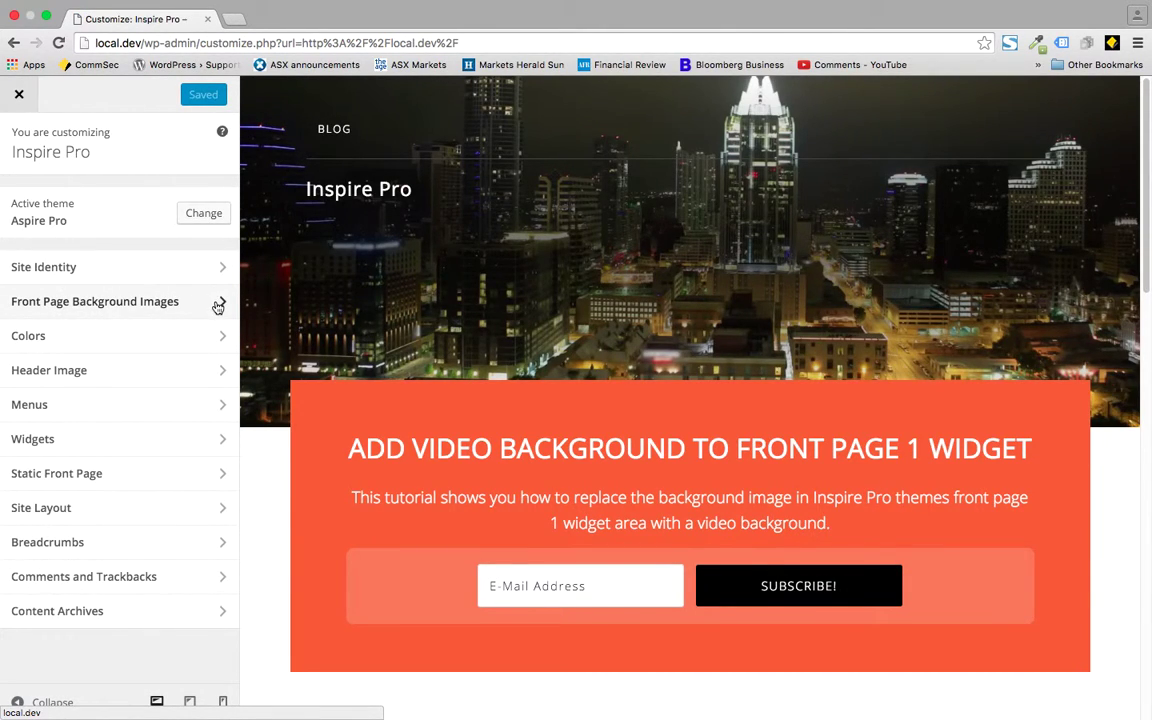
pyautogui.click(218, 303)
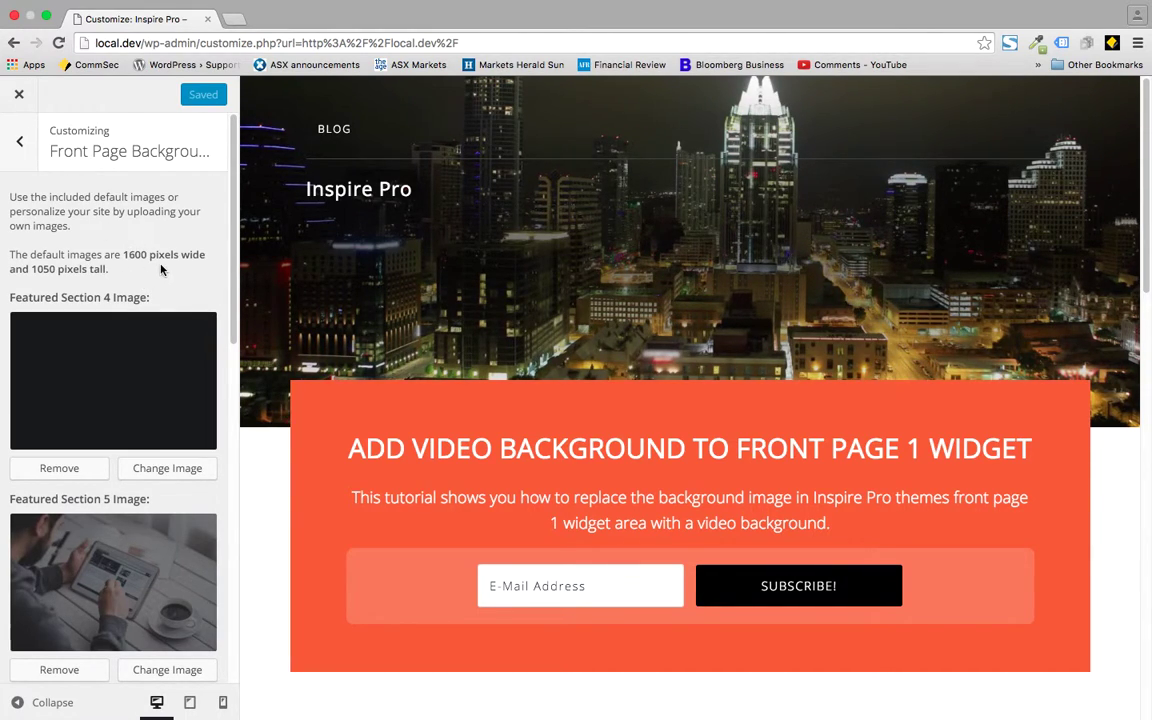
pyautogui.click(19, 94)
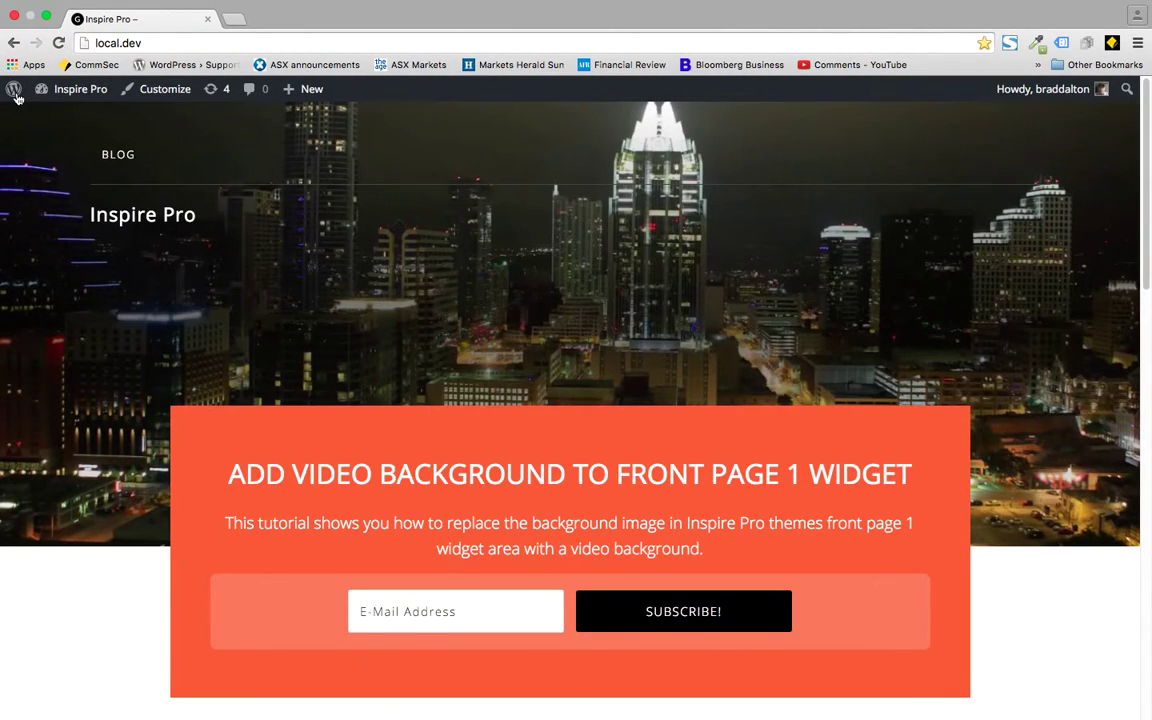
# - Go to the site's dashboard, open the Media Library and look through the uploaded video and image files
pyautogui.moveTo(77, 89)
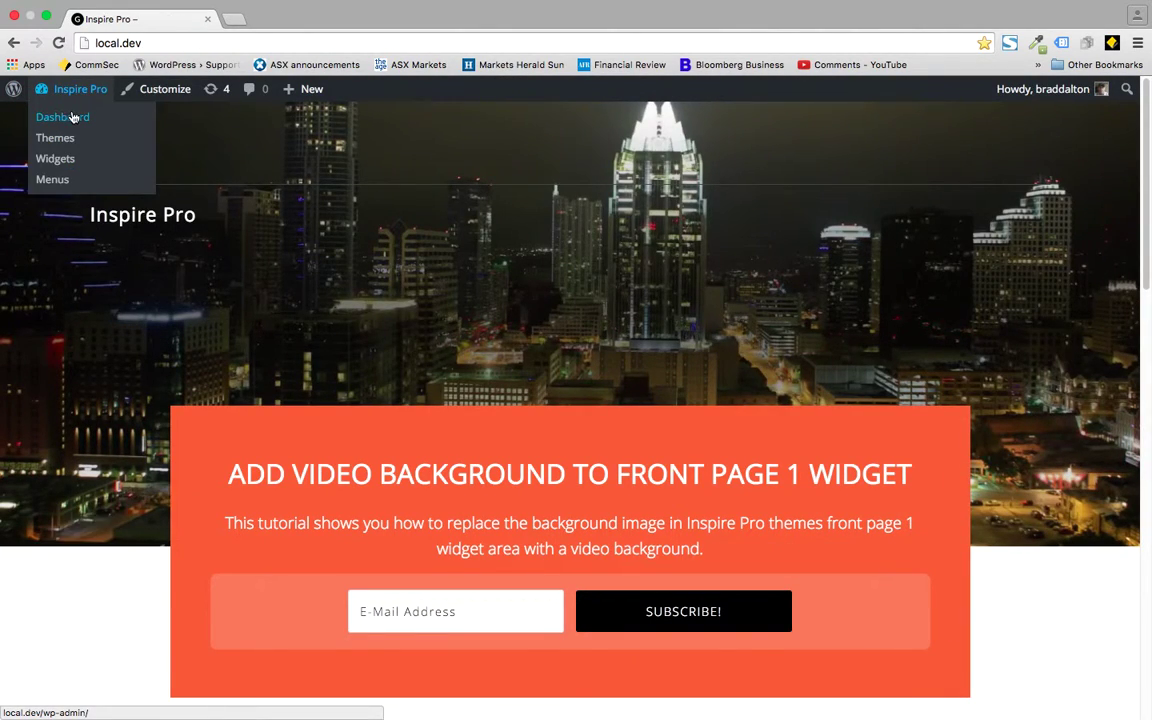
pyautogui.click(76, 116)
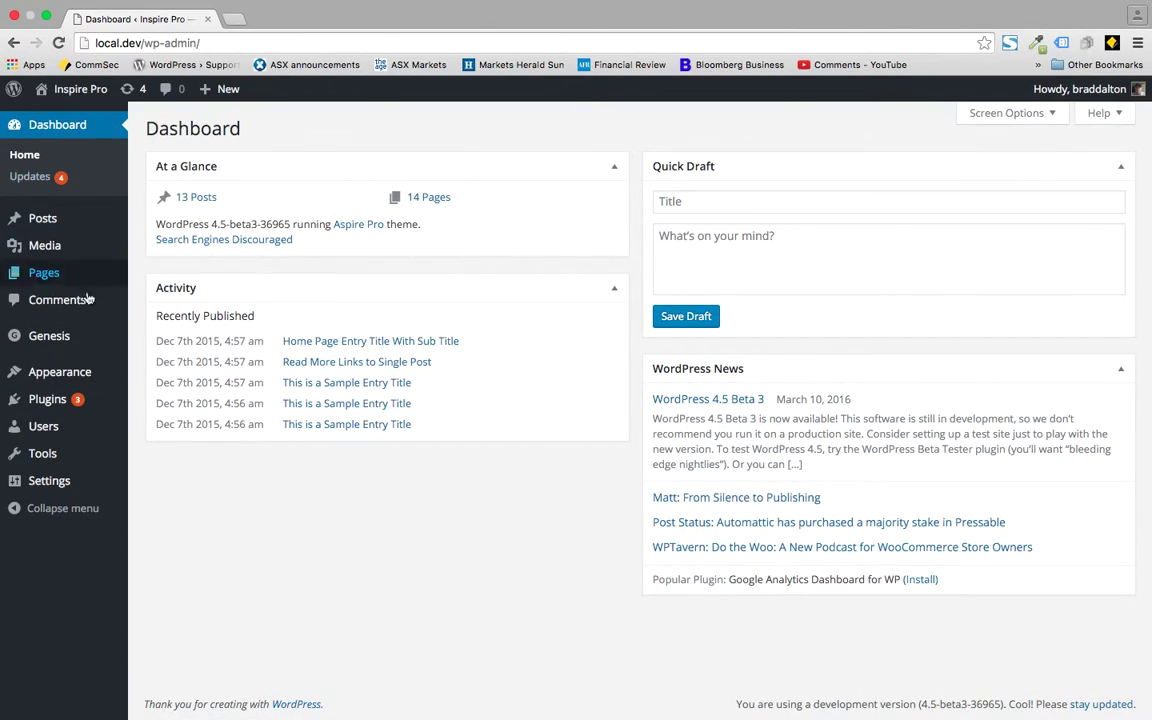
pyautogui.moveTo(88, 371)
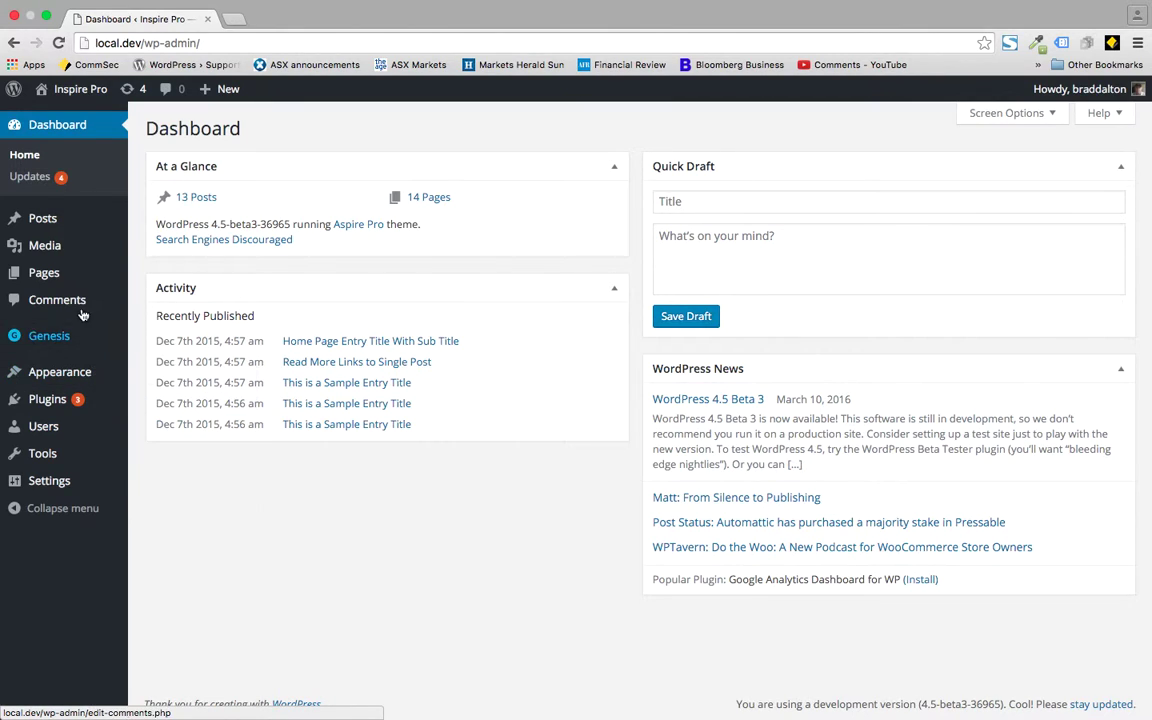
pyautogui.moveTo(62, 256)
pyautogui.click(152, 248)
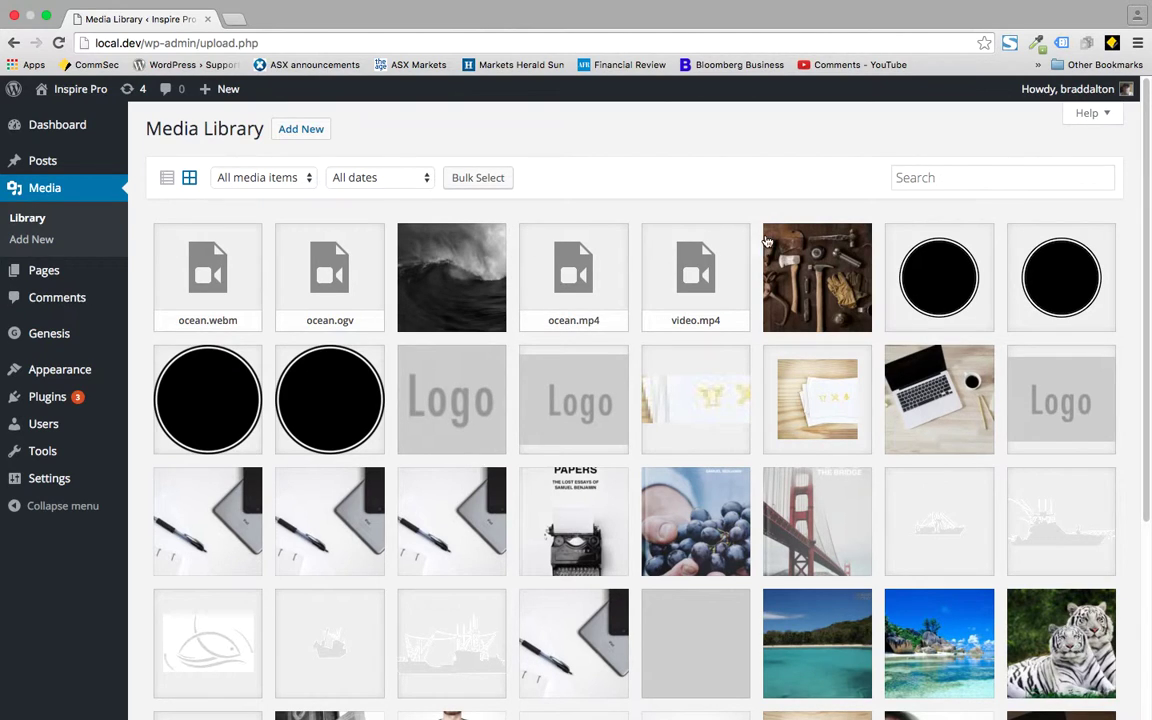
pyautogui.scroll(-5, 1139, 366)
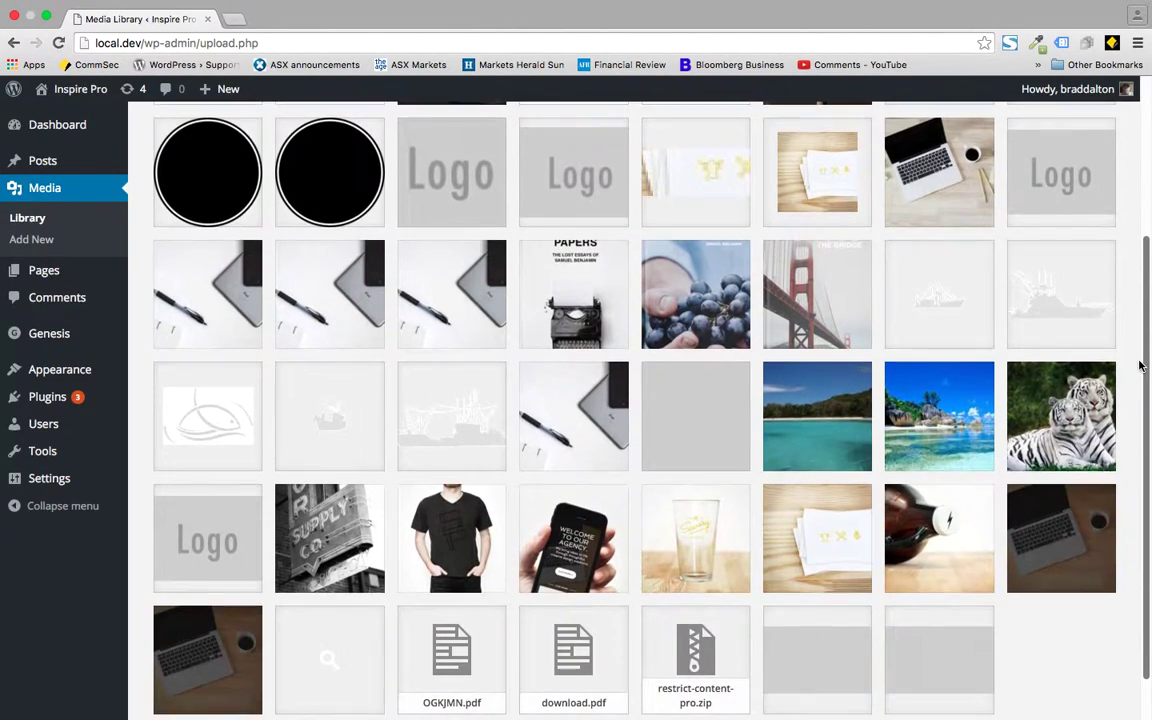
pyautogui.scroll(3, 1139, 366)
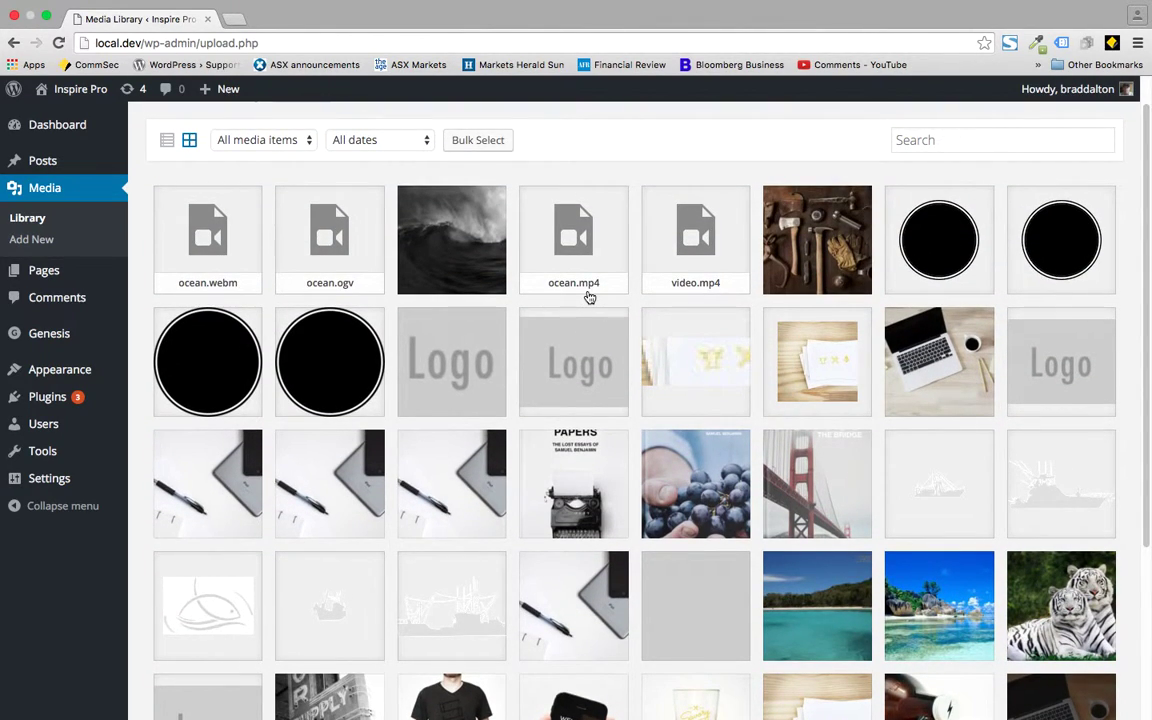
# - Copy the file URL from the attachment details of video.mp4 and return to the site's front page
pyautogui.click(692, 285)
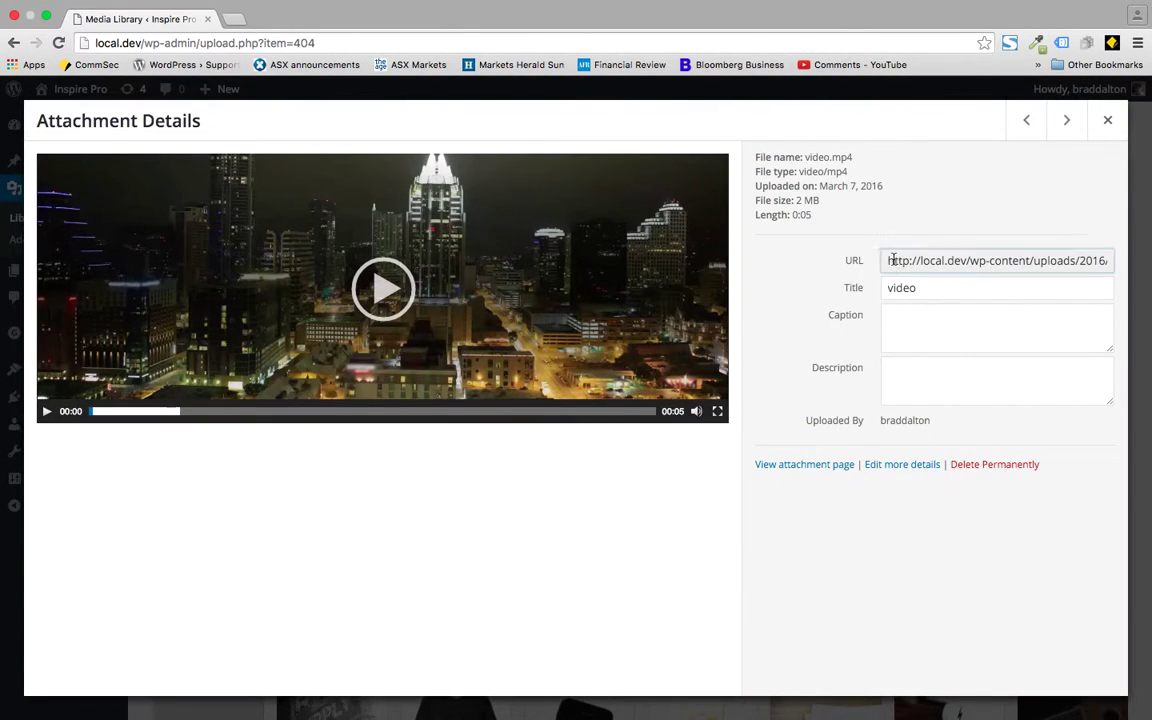
pyautogui.moveTo(892, 260); pyautogui.dragTo(1083, 265)
pyautogui.rightClick(1083, 265)
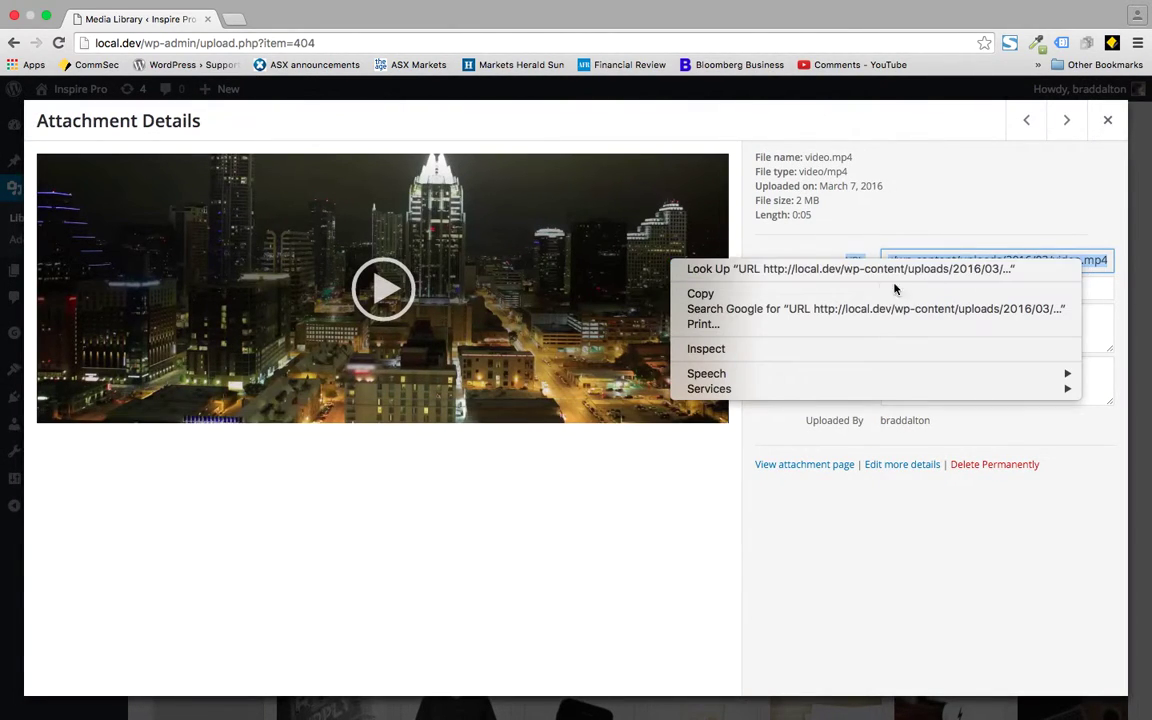
pyautogui.click(727, 296)
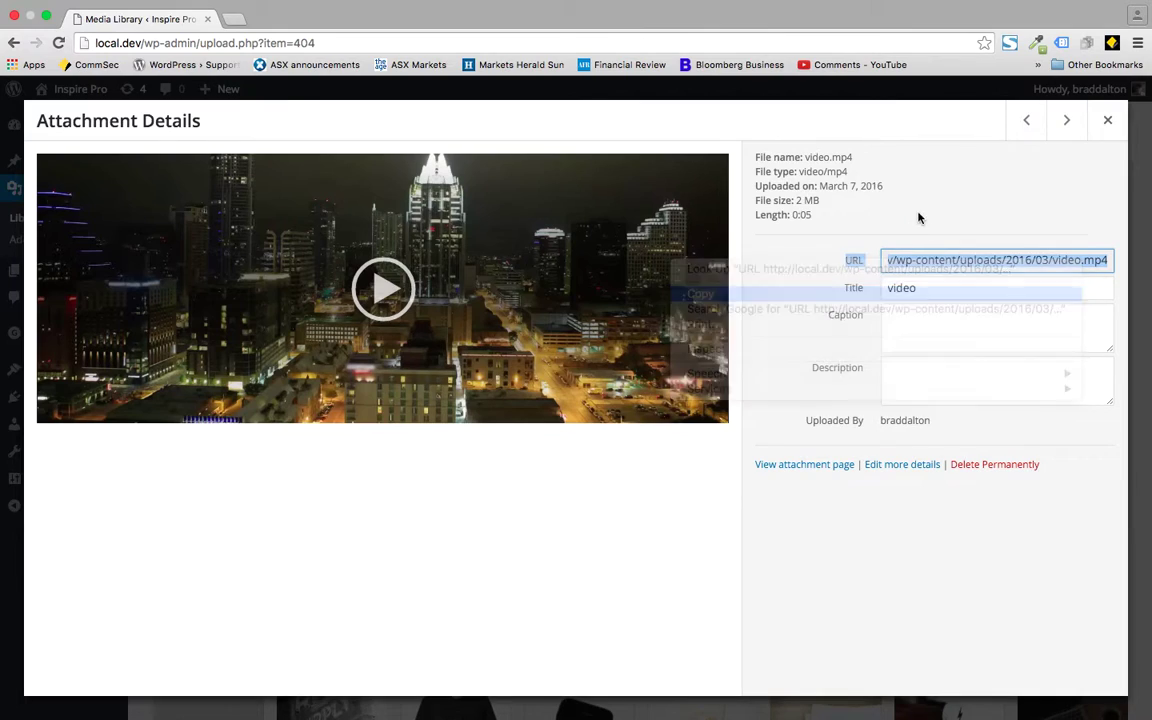
pyautogui.click(1107, 120)
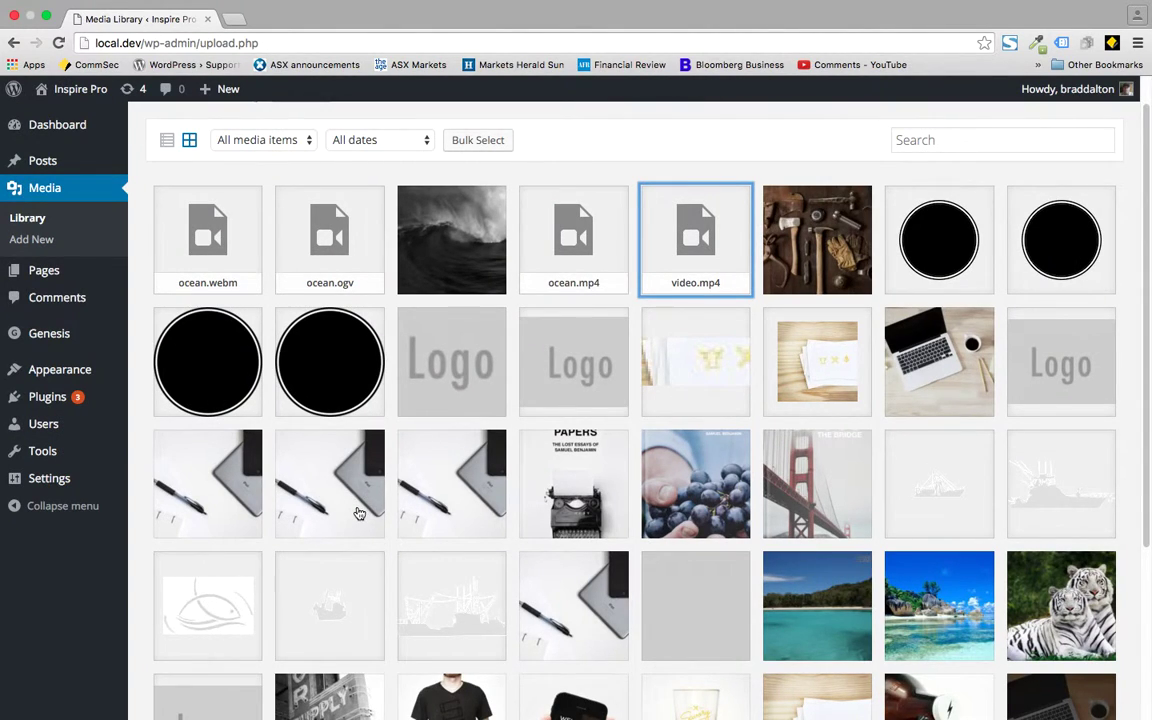
pyautogui.moveTo(70, 94)
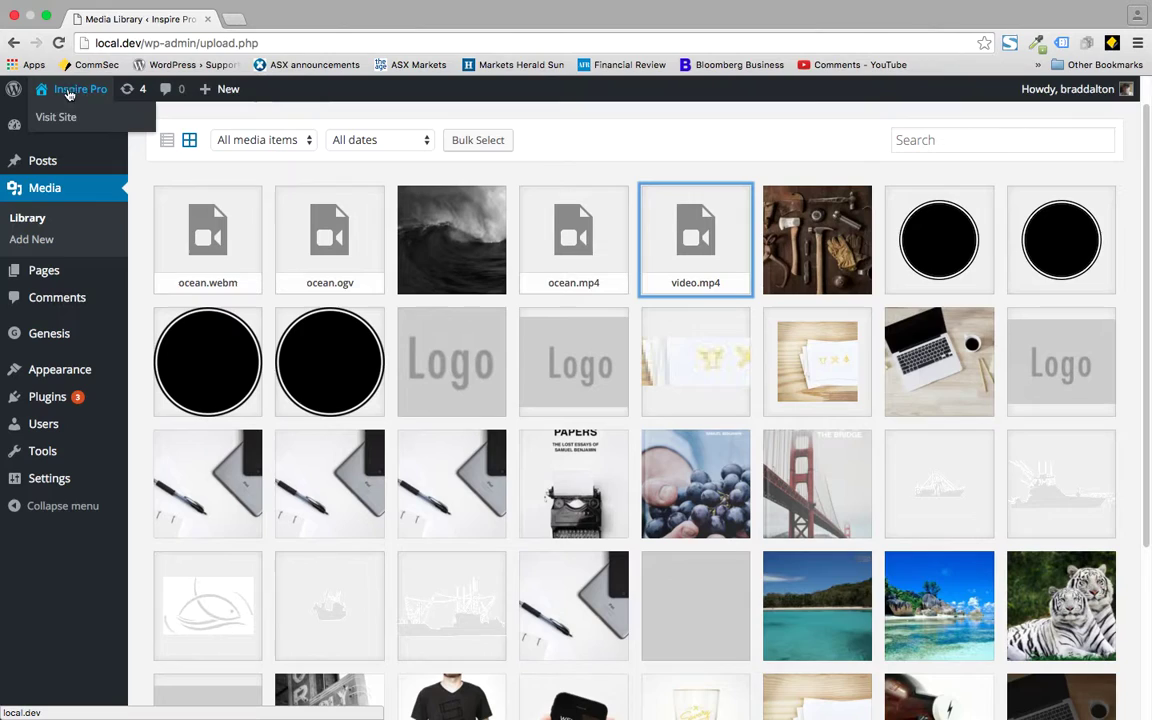
pyautogui.click(57, 118)
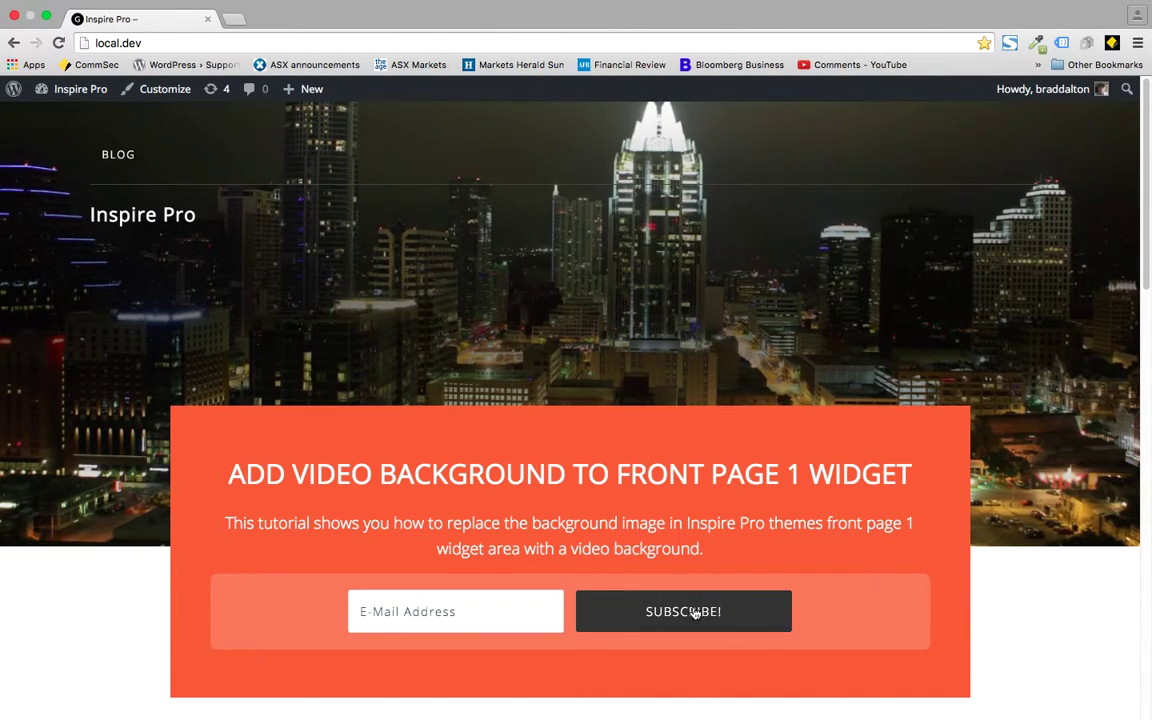
# - Examine which widgets are placed in the Front Page 1 and Front Page 2 areas, then collapse all the open widget areas
pyautogui.moveTo(70, 89)
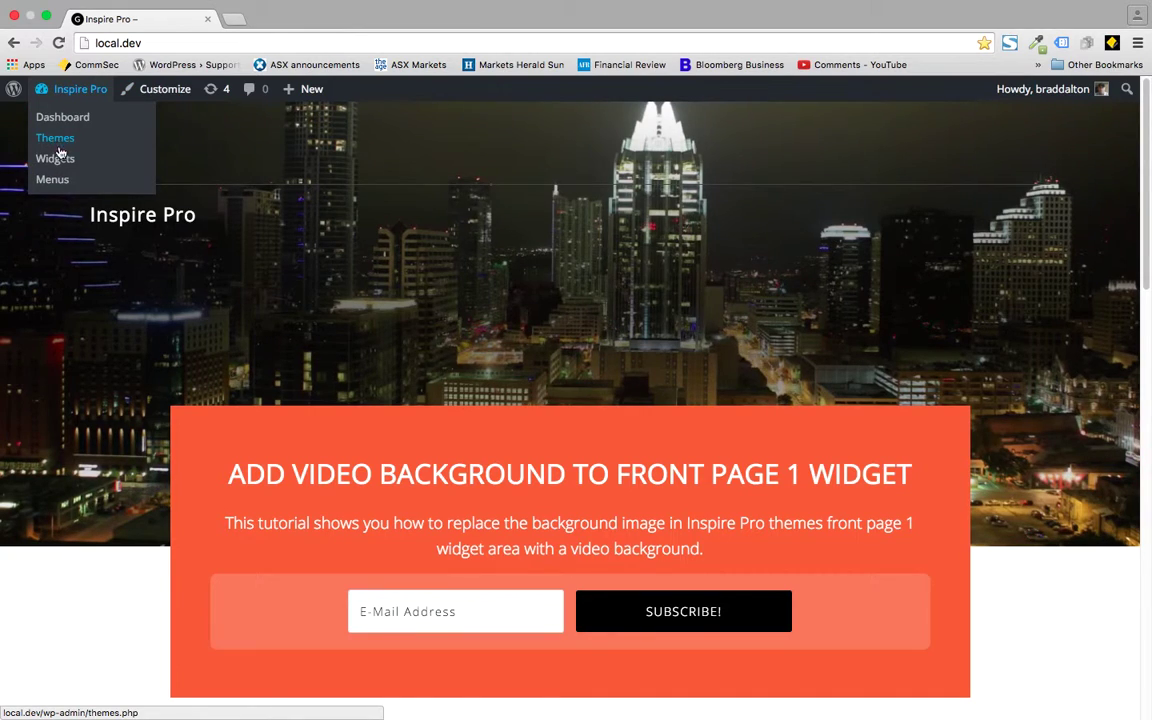
pyautogui.click(58, 158)
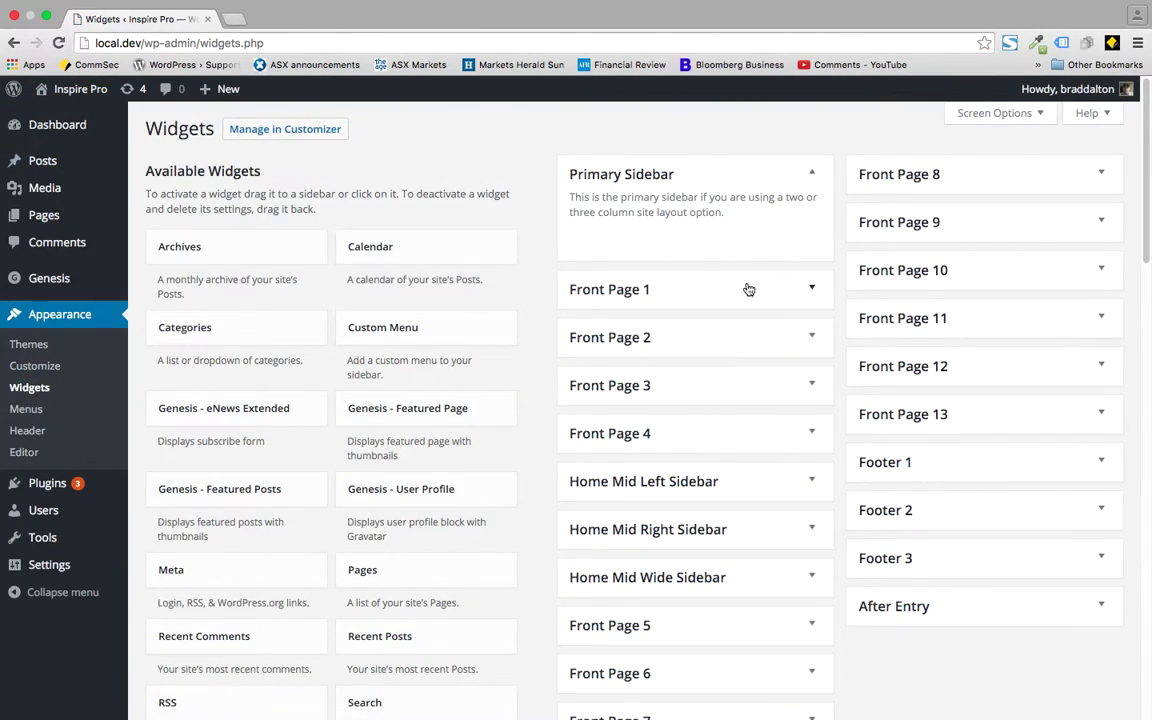
pyautogui.click(815, 288)
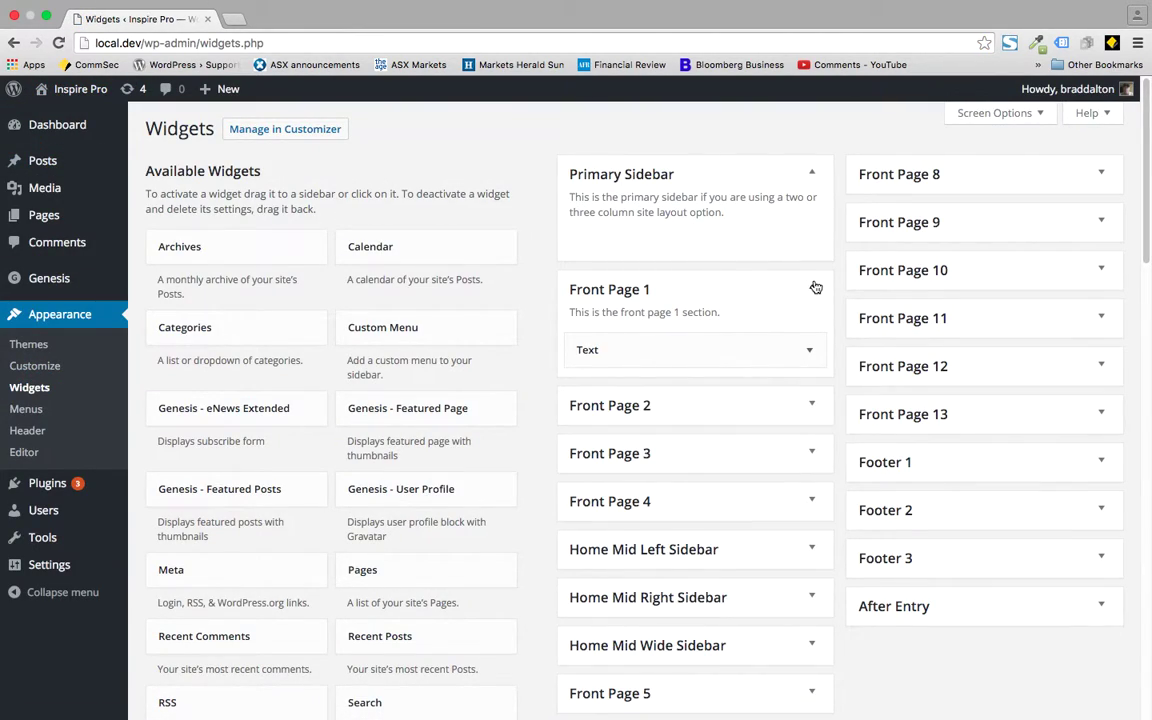
pyautogui.click(807, 349)
pyautogui.click(810, 342)
pyautogui.click(815, 289)
pyautogui.click(815, 337)
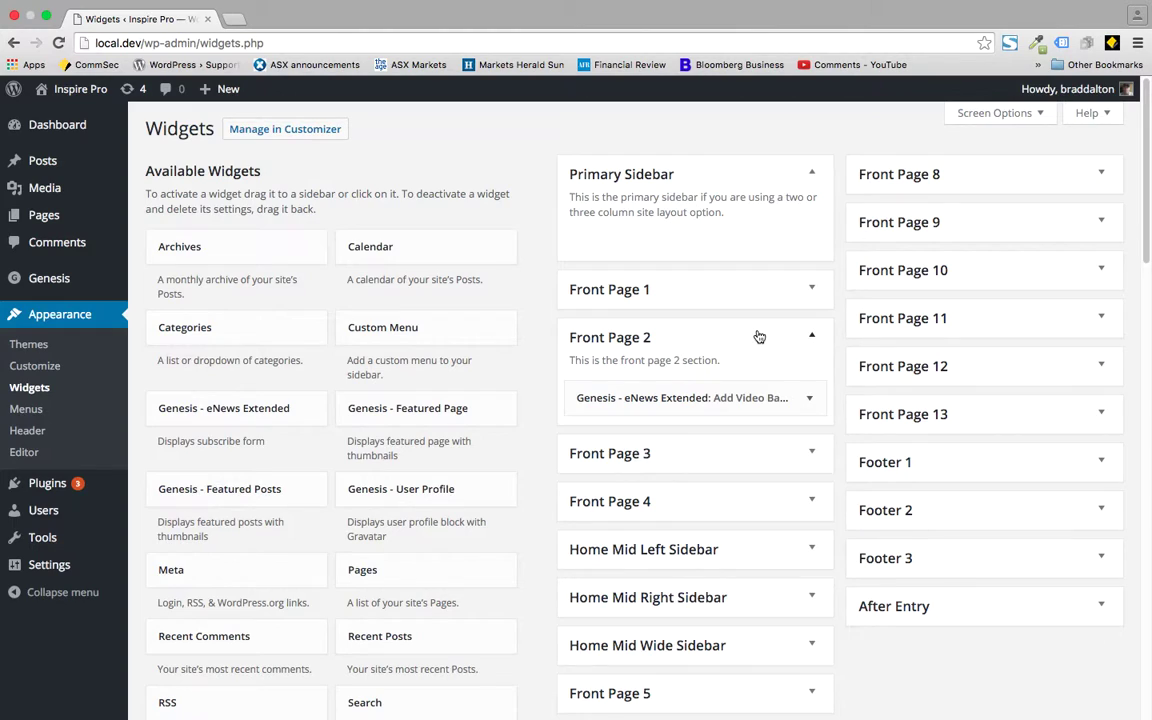
pyautogui.click(814, 336)
pyautogui.click(811, 174)
# - Visit the live site and look through the whole front page, from the video background to the footer and back
pyautogui.moveTo(32, 86)
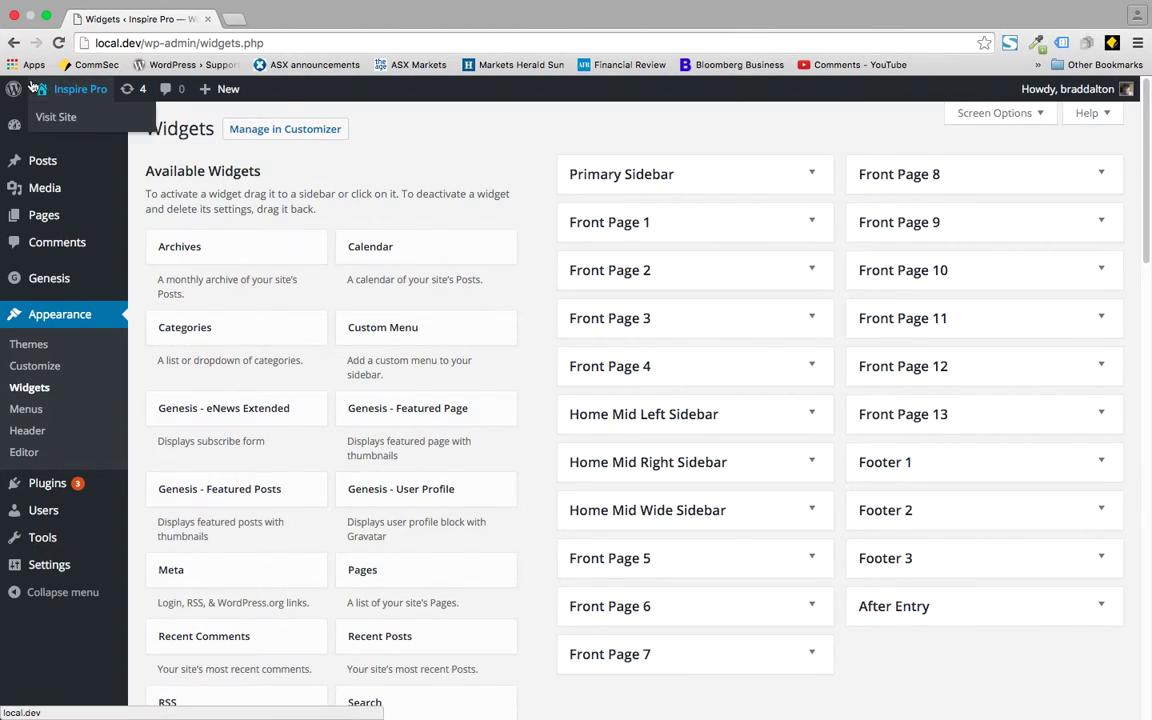
pyautogui.click(56, 118)
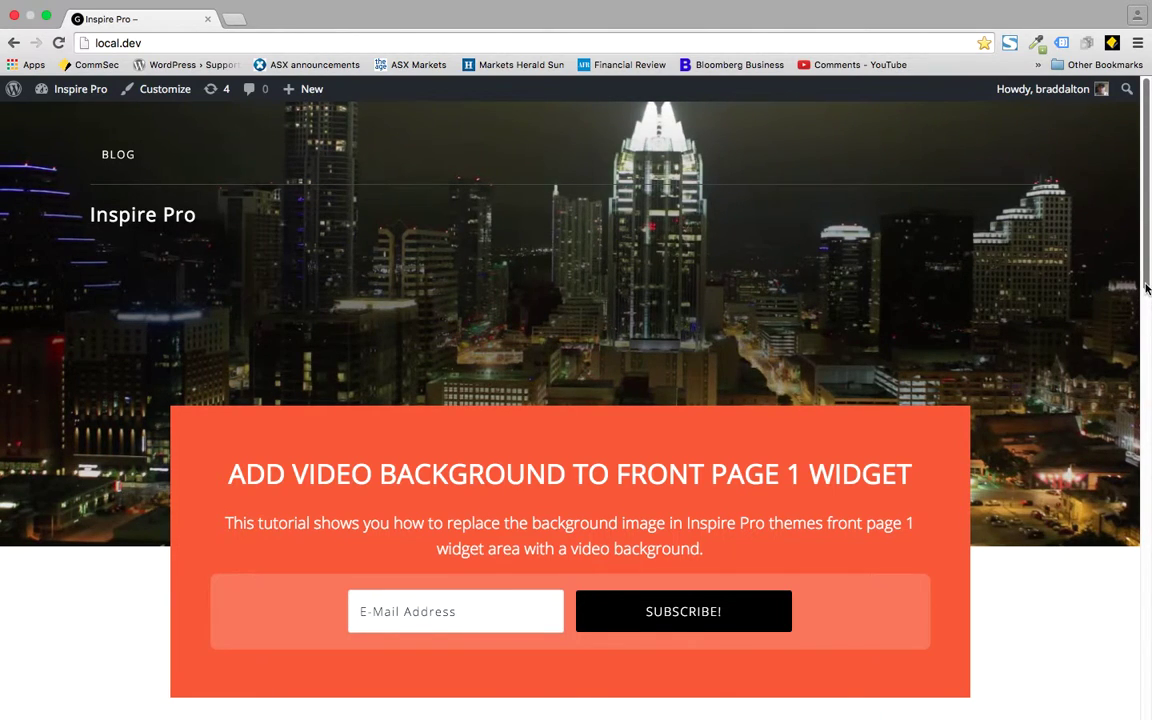
pyautogui.scroll(-2, 1146, 300)
pyautogui.moveTo(1146, 300); pyautogui.dragTo(1142, 643)
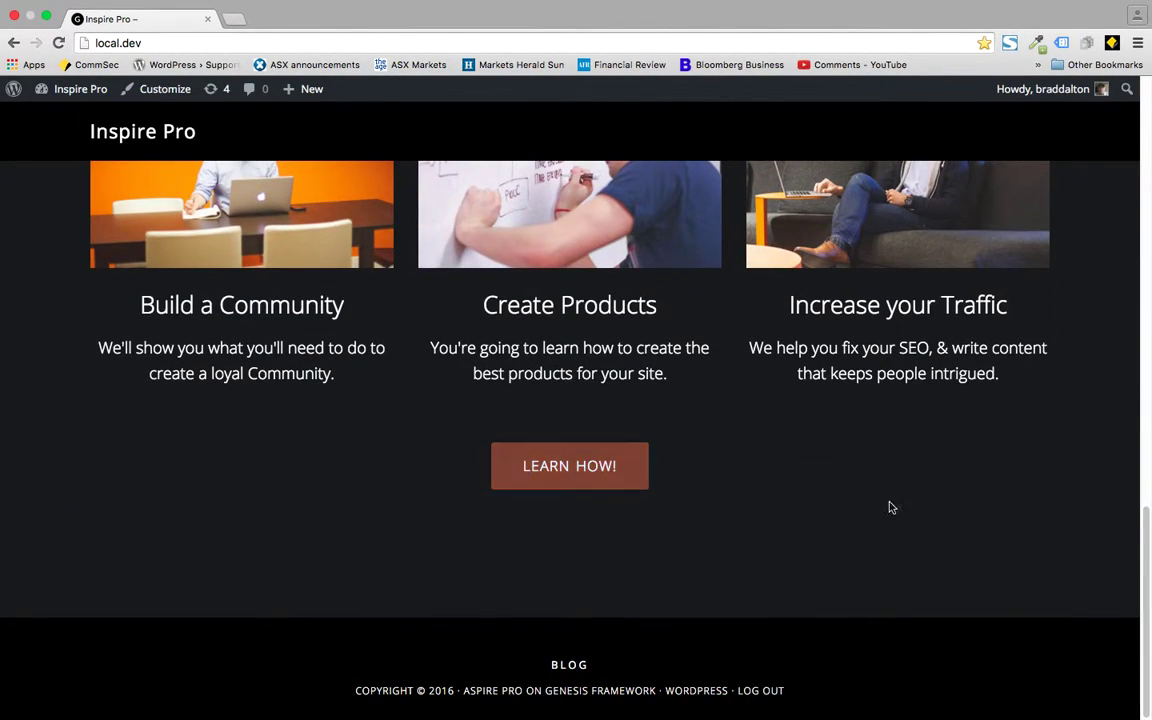
pyautogui.moveTo(1145, 581); pyautogui.dragTo(1145, 166)
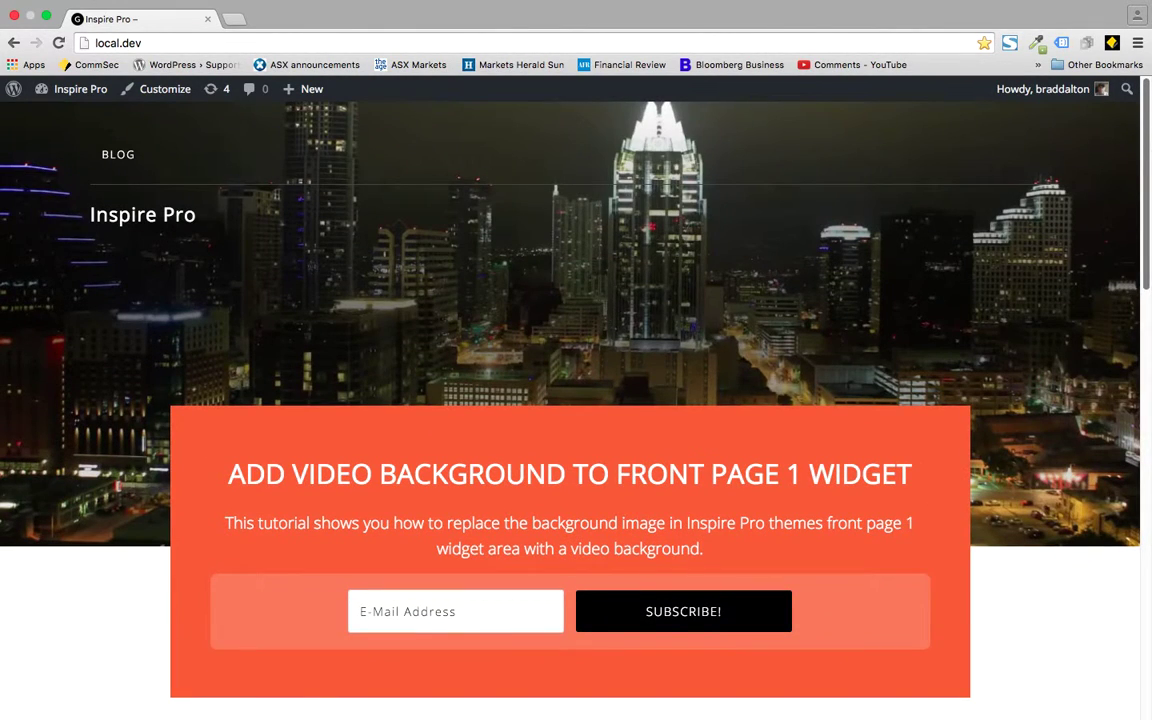
pyautogui.click(1146, 363)
pyautogui.moveTo(1148, 365); pyautogui.dragTo(1148, 160)
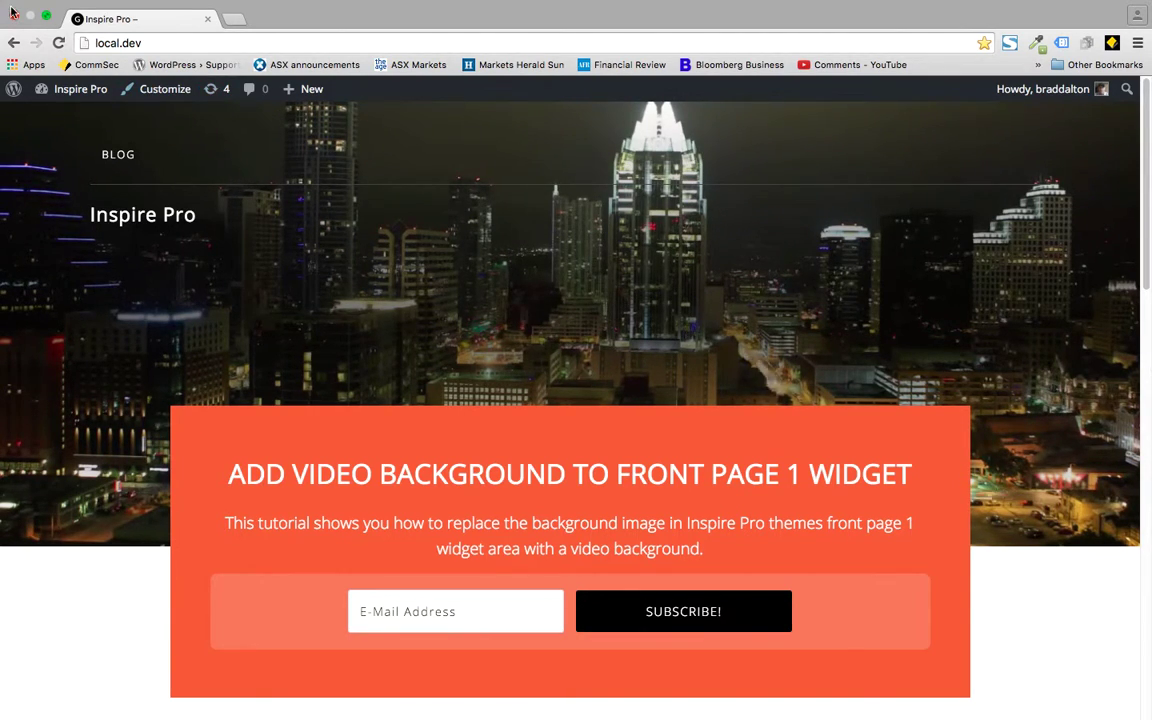
# - Exit full screen, narrow the browser window slightly and check how the front page's video section adapts
pyautogui.click(45, 16)
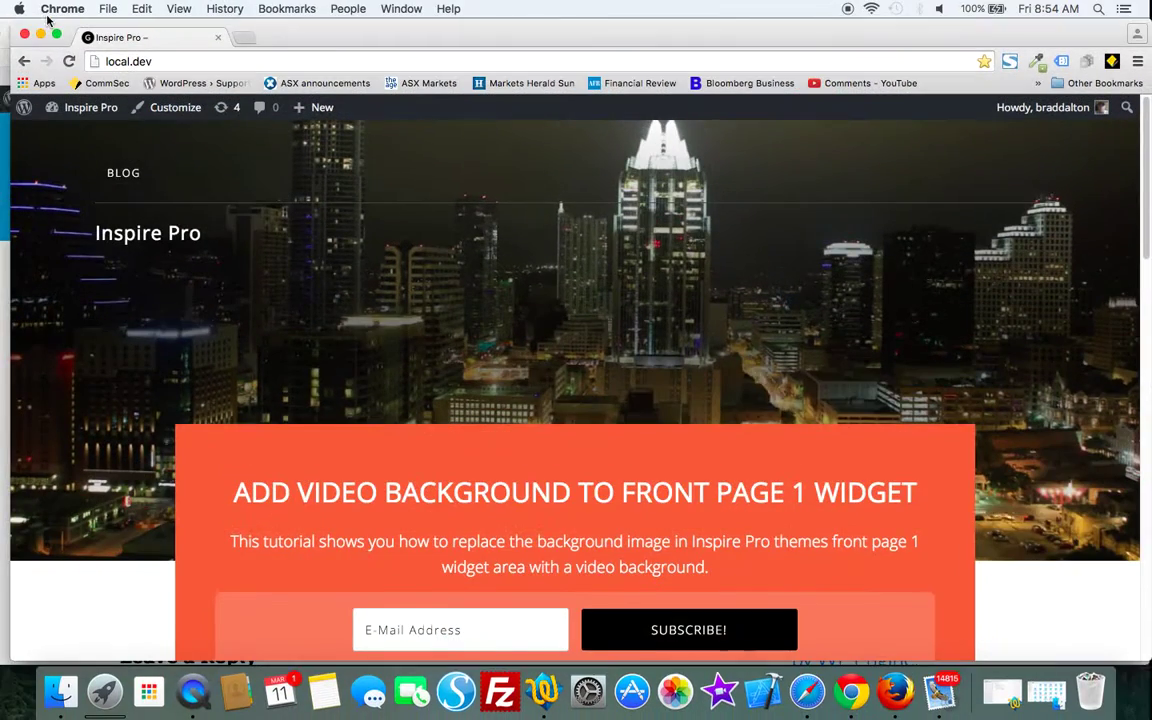
pyautogui.moveTo(1148, 387); pyautogui.dragTo(1080, 387)
pyautogui.scroll(-5, 1018, 357)
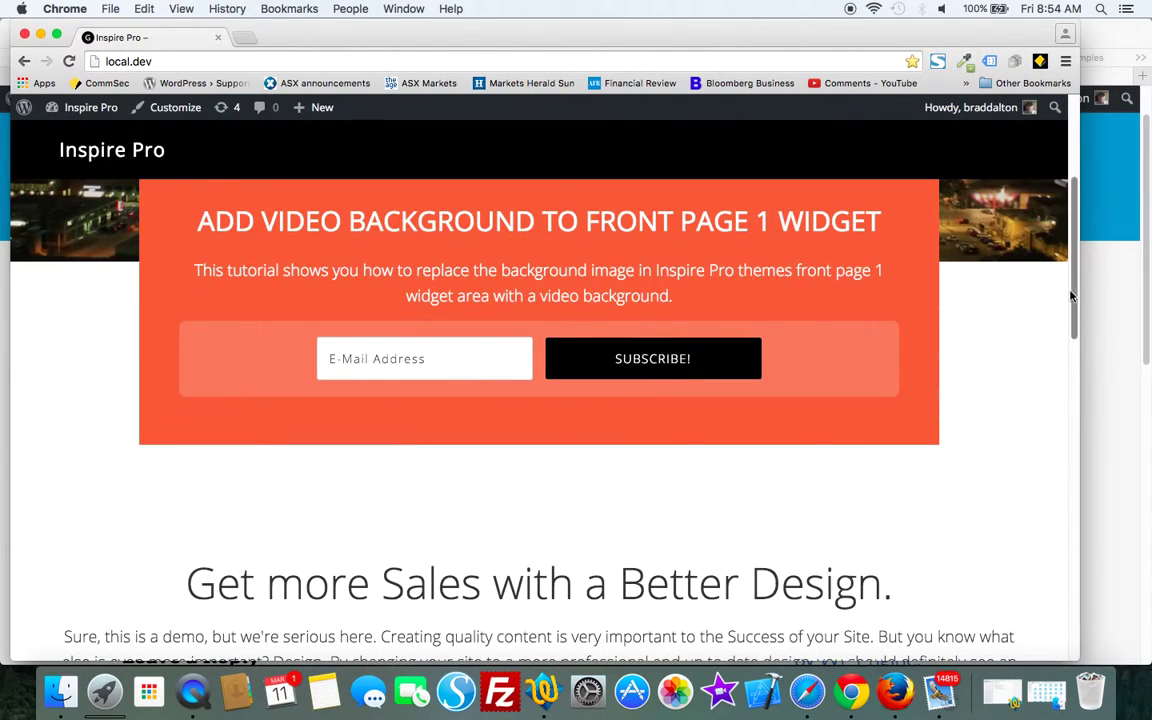
pyautogui.scroll(5, 1068, 311)
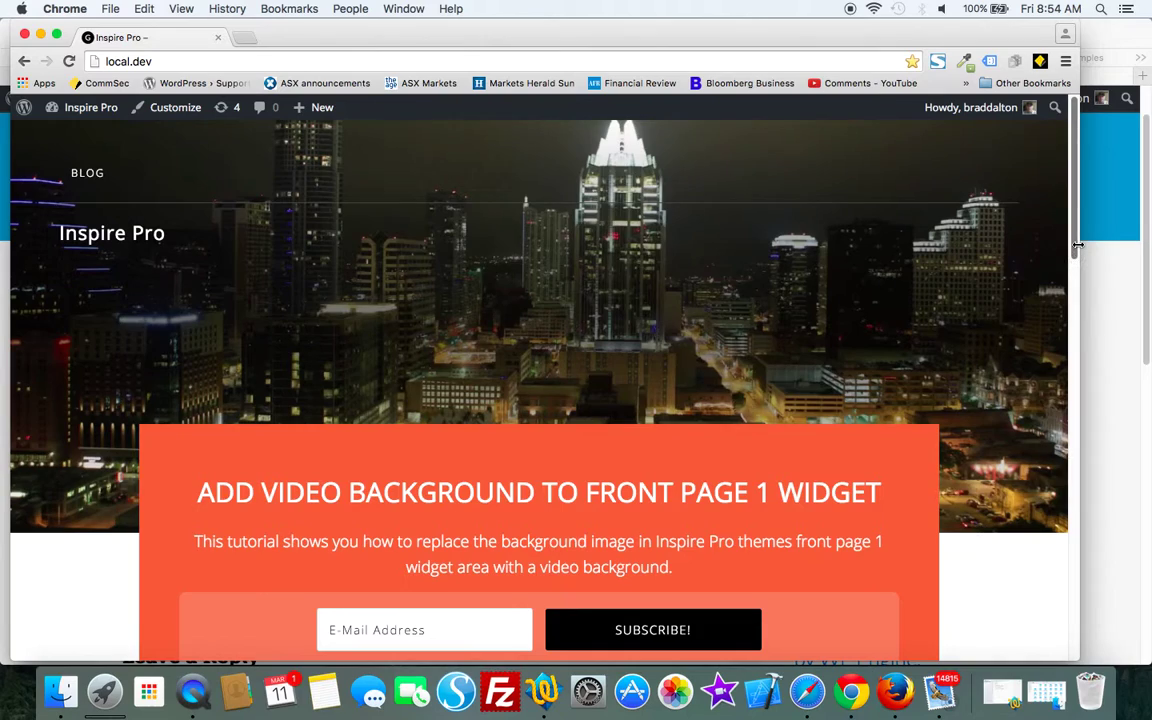
pyautogui.scroll(-2, 1068, 270)
pyautogui.scroll(2, 1072, 300)
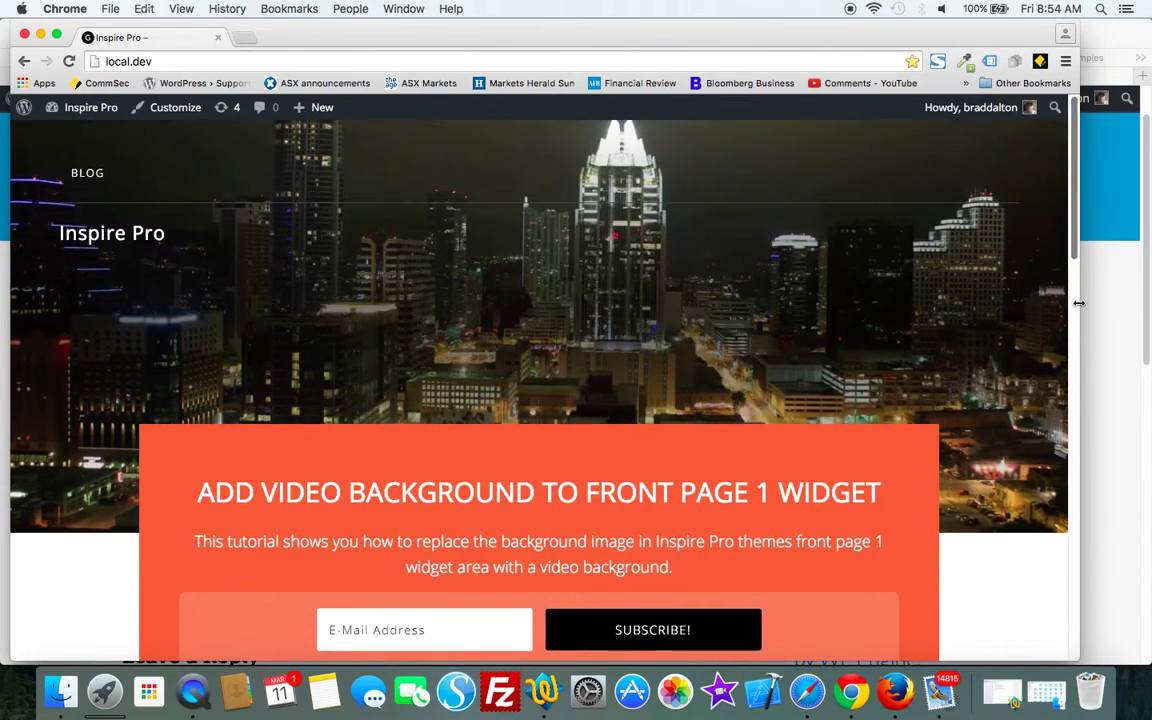
# - Check the video background's responsiveness by narrowing the window in stages to mobile width, then switch back to the tutorial post in Safari
pyautogui.moveTo(1080, 303); pyautogui.dragTo(878, 287)
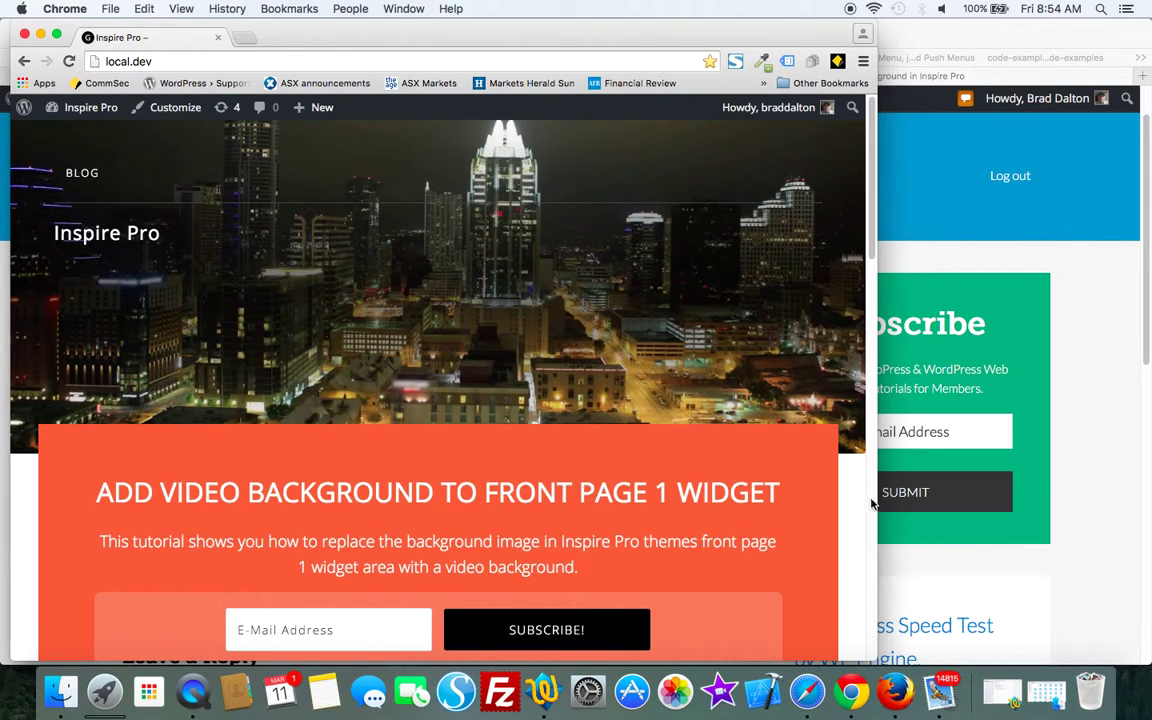
pyautogui.scroll(-6, 851, 310)
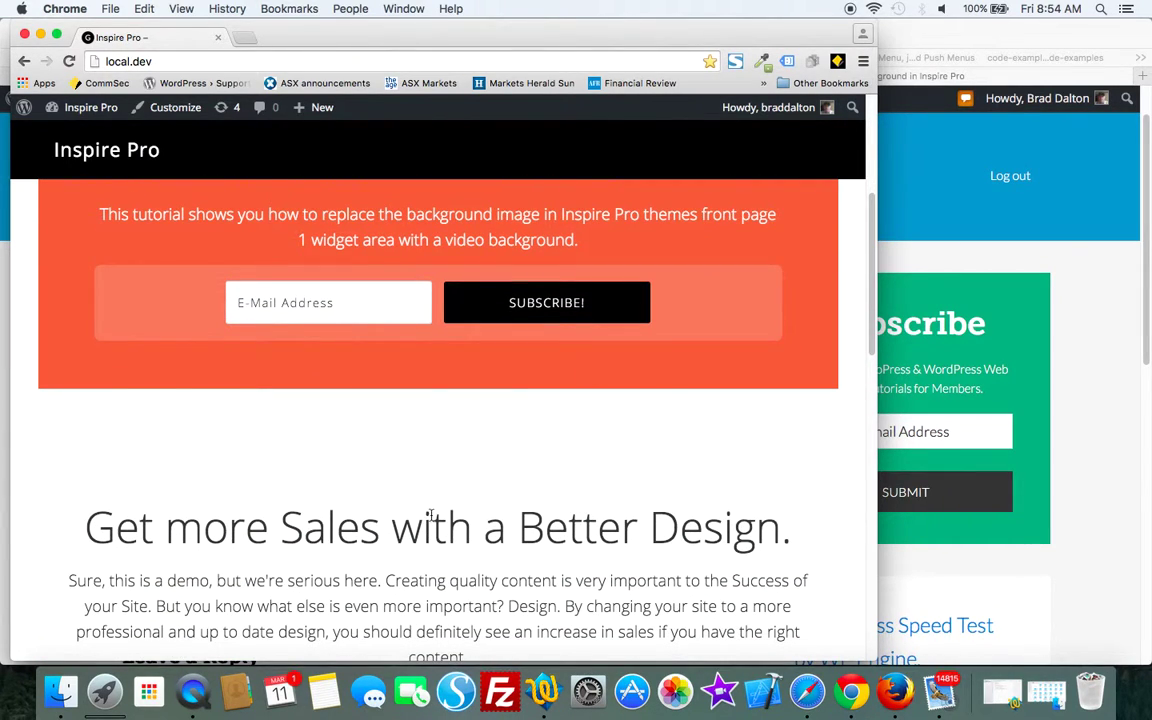
pyautogui.scroll(4, 873, 290)
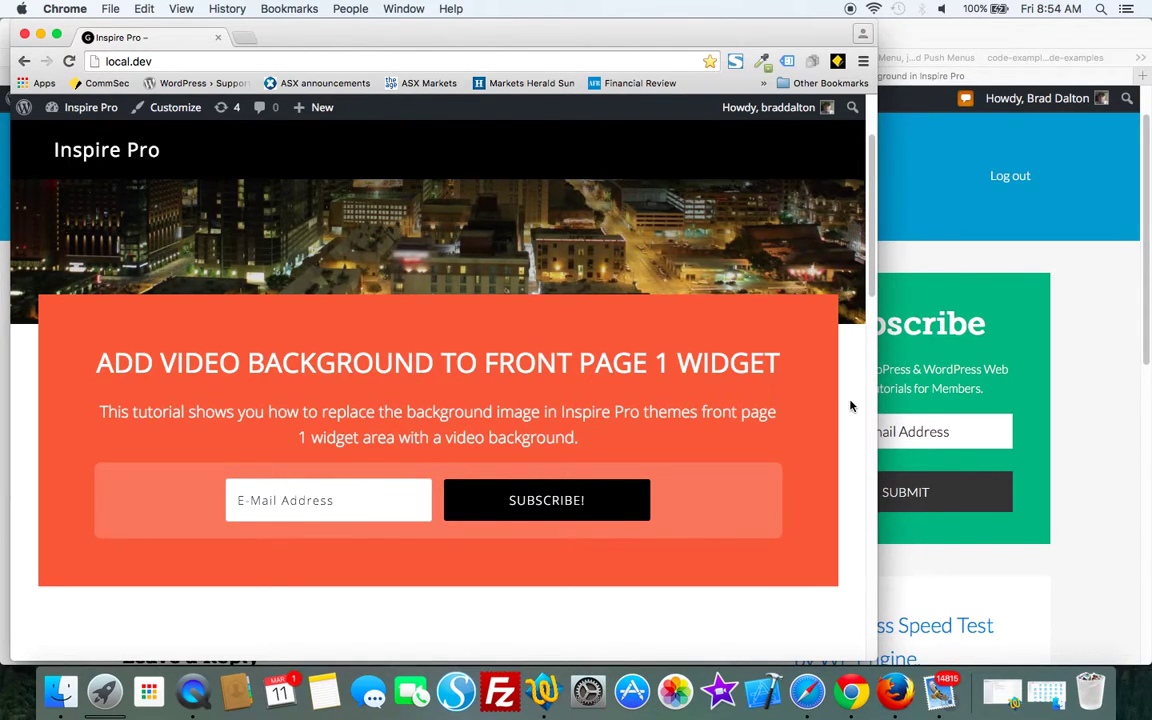
pyautogui.moveTo(870, 399); pyautogui.dragTo(593, 356)
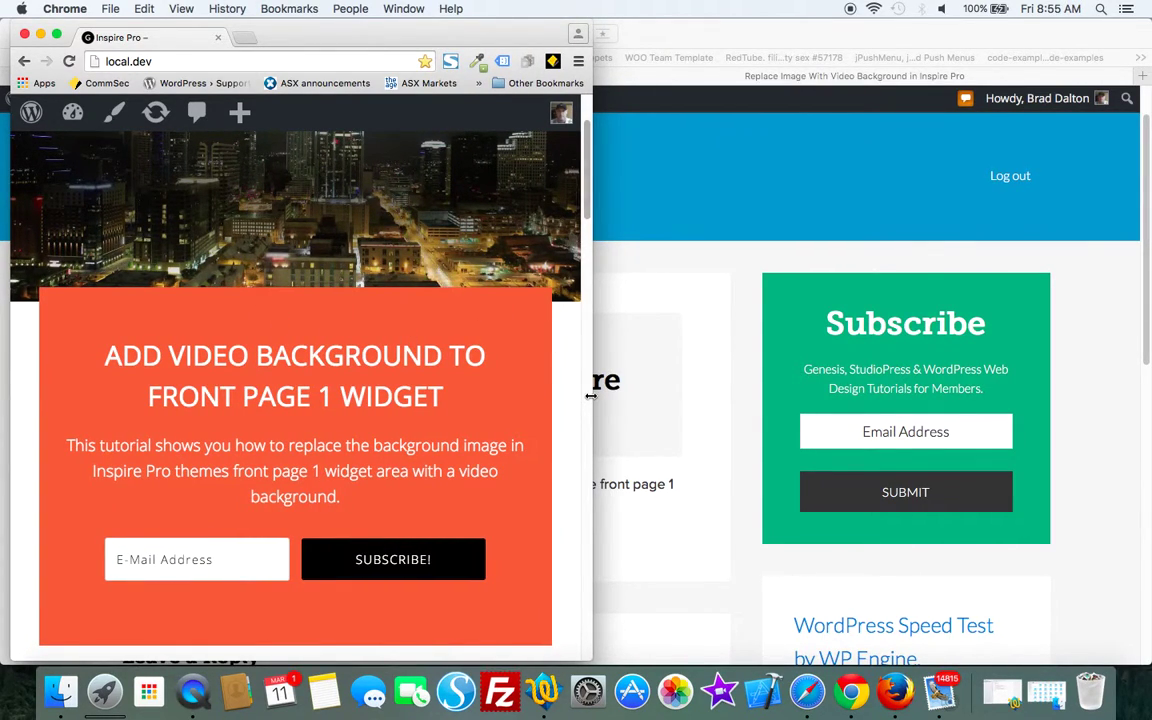
pyautogui.moveTo(592, 394); pyautogui.dragTo(310, 333)
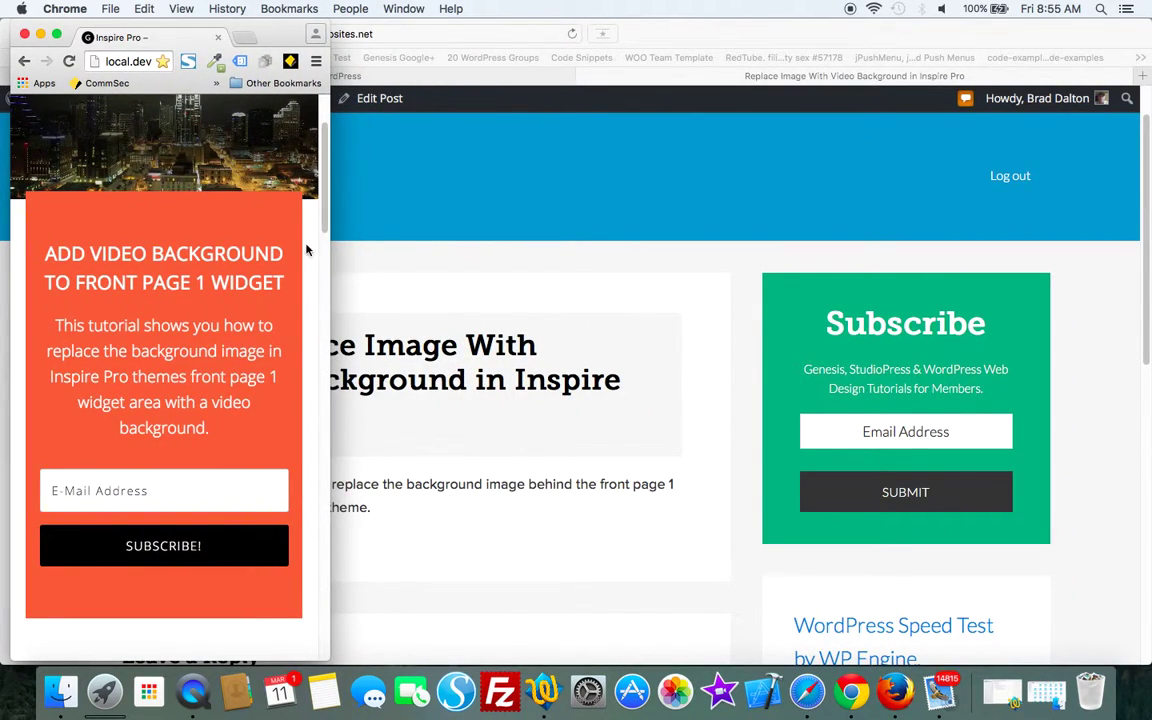
pyautogui.scroll(3, 320, 218)
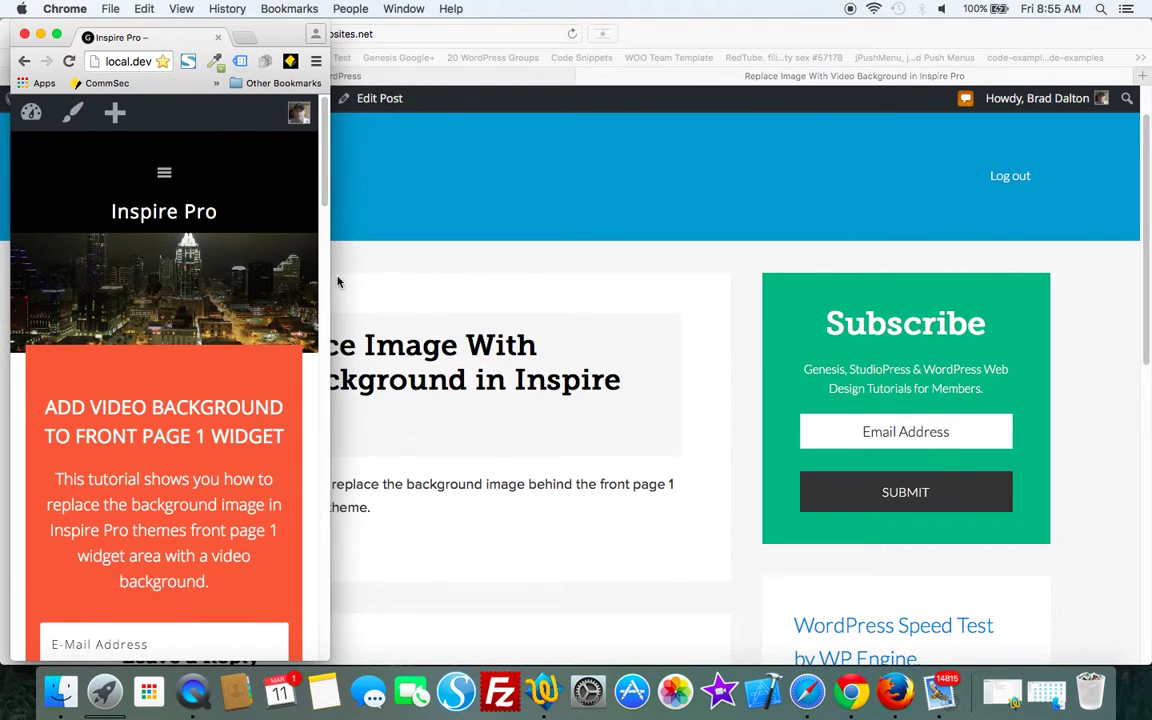
pyautogui.click(488, 238)
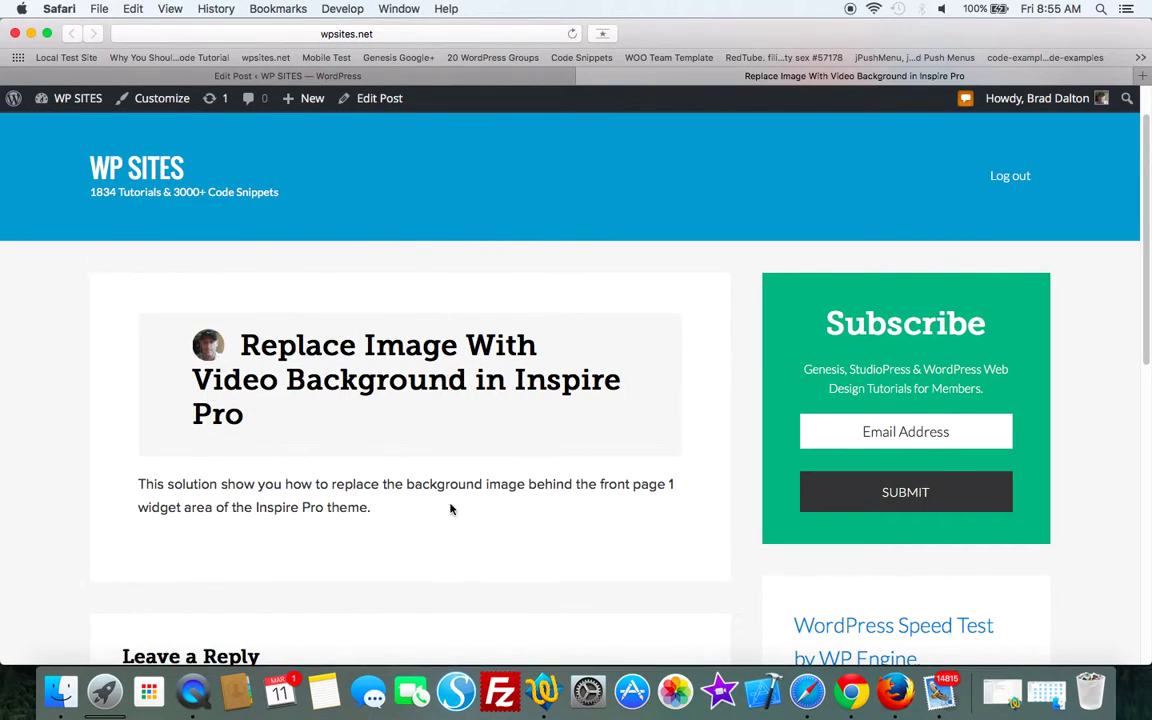